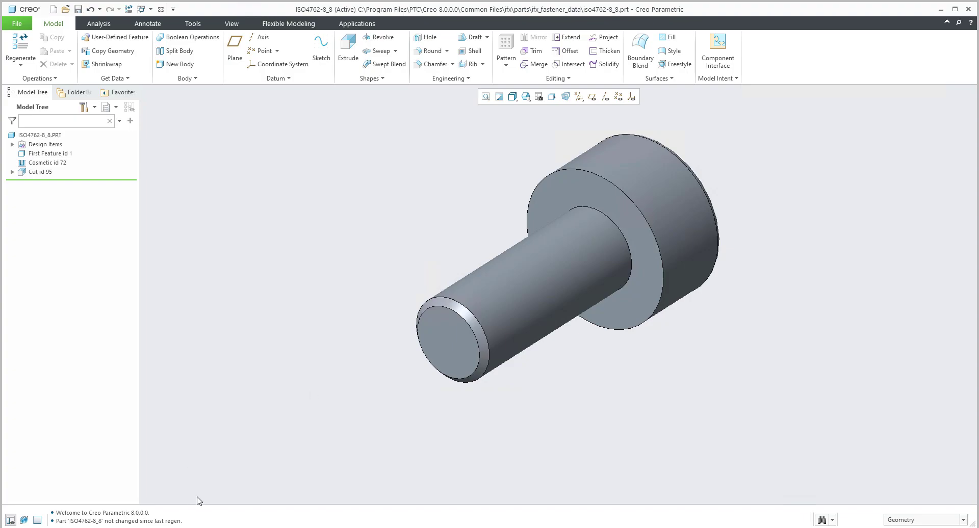
# Step: Look over the ISO4762-8_8.dat file in Notepad++ and its matching part file in the ifx_fastener_data folder
pyautogui.hotkey('alt', 'Tab')
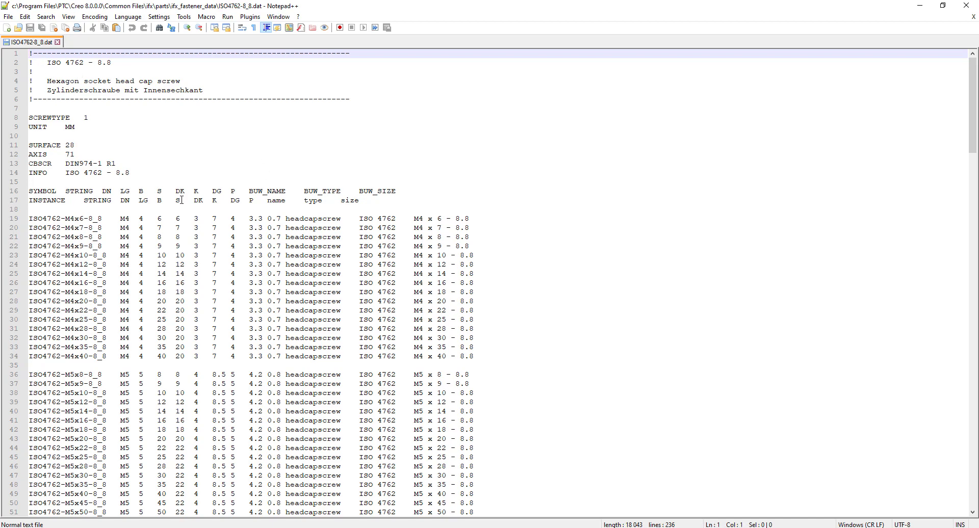
pyautogui.click(920, 6)
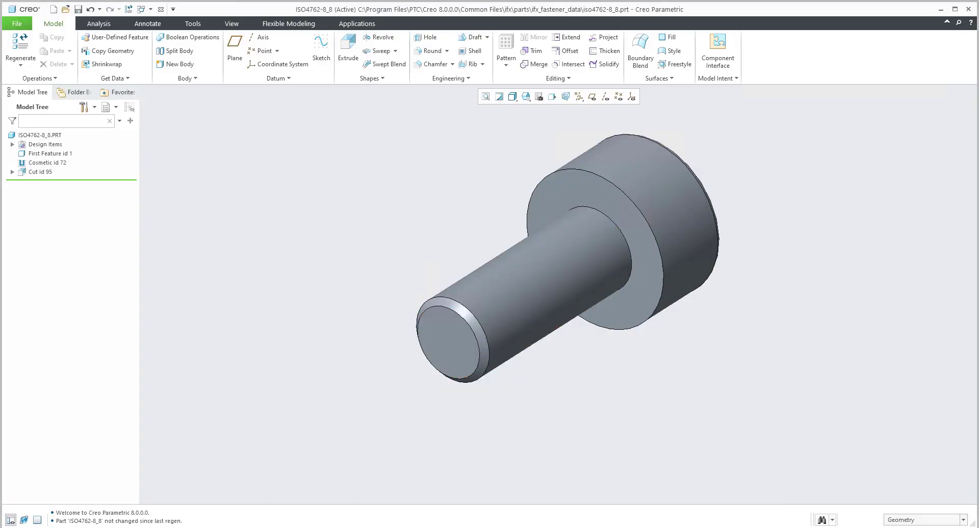
pyautogui.hotkey('alt', 'Tab')
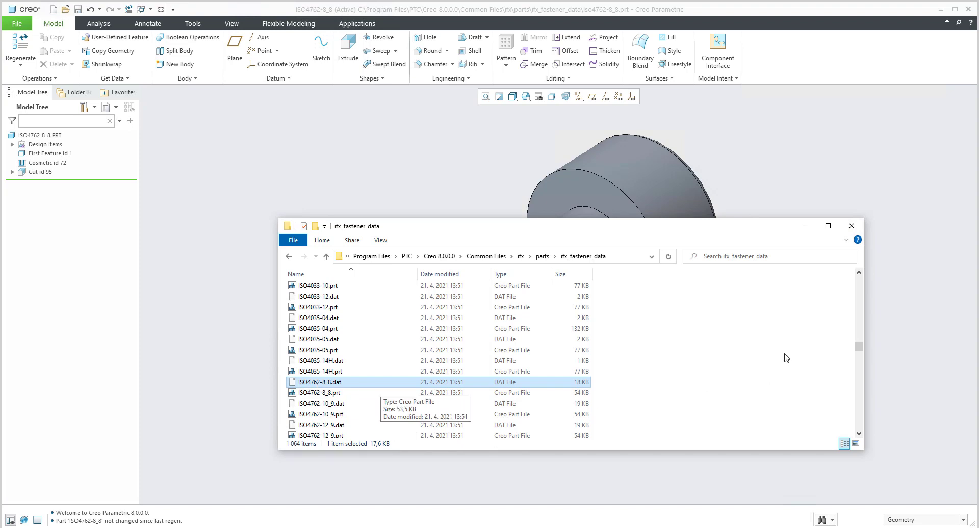
pyautogui.click(805, 225)
# Step: Switch to Notepad++ and examine the SURFACE and AXIS reference IDs in the header of ISO4762-8_8.dat
pyautogui.hotkey('alt', 'Tab')
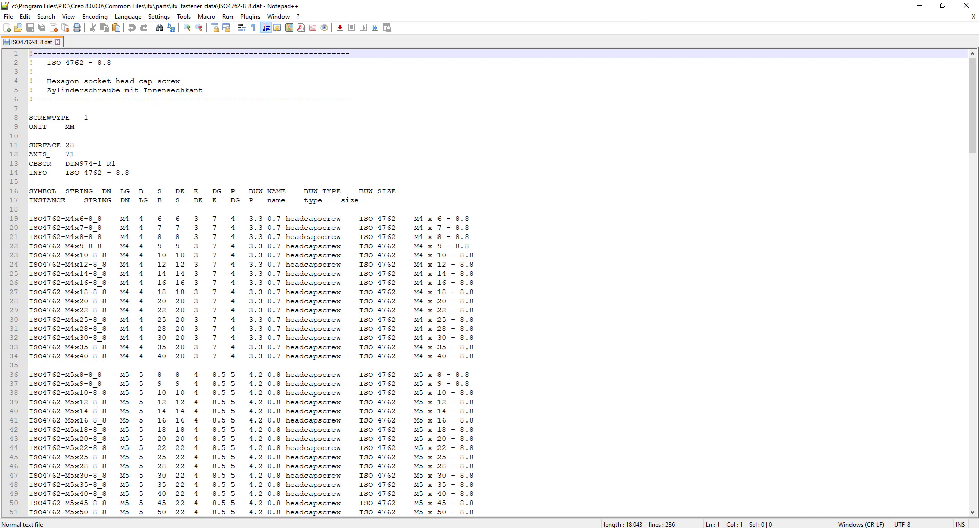
pyautogui.click(29, 146)
pyautogui.moveTo(30, 147); pyautogui.dragTo(78, 155)
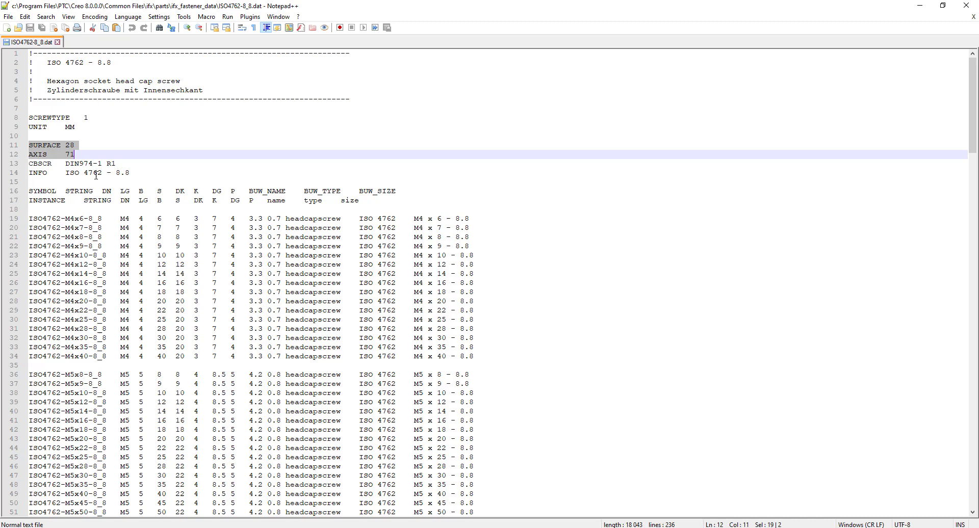
pyautogui.click(71, 145)
pyautogui.doubleClick(75, 145)
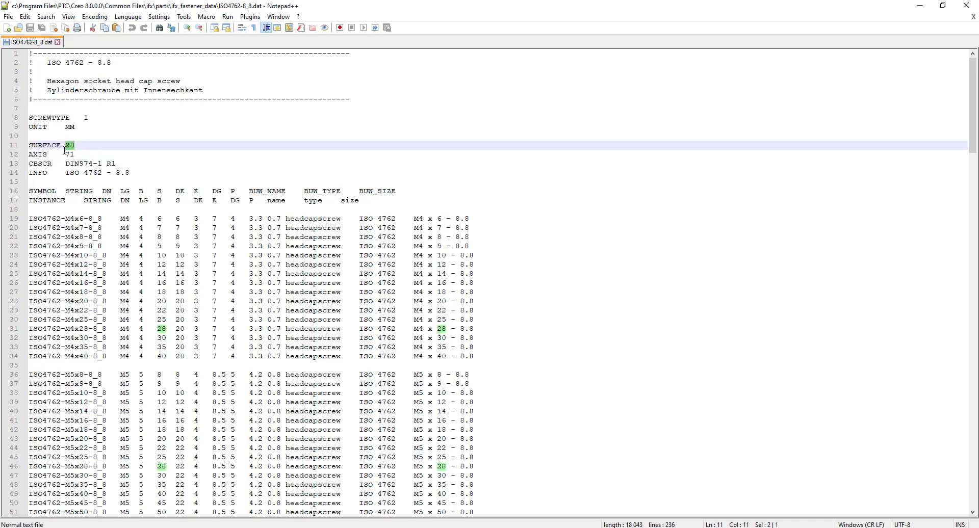
pyautogui.doubleClick(70, 154)
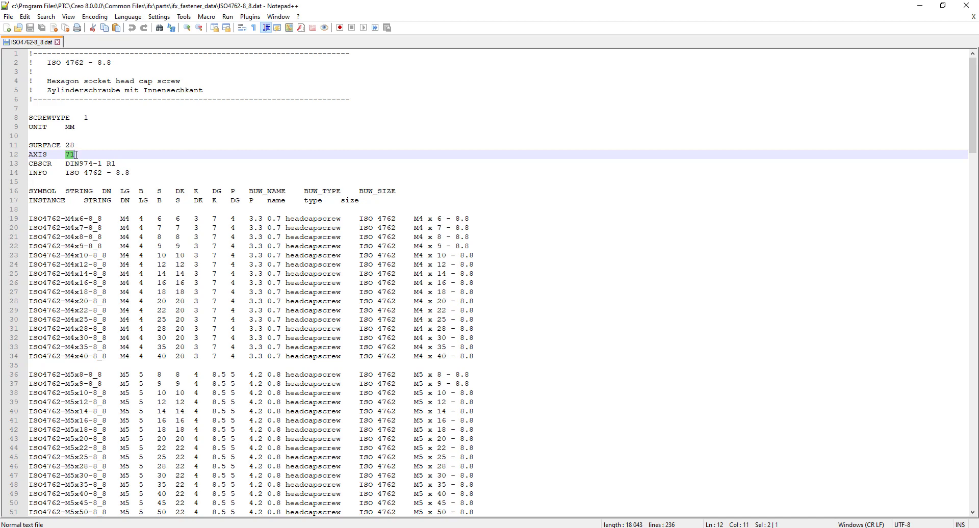
# Step: Return to Creo Parametric and use the Search Tool to find and highlight the surface with ID 28, then clear the selection
pyautogui.click(921, 5)
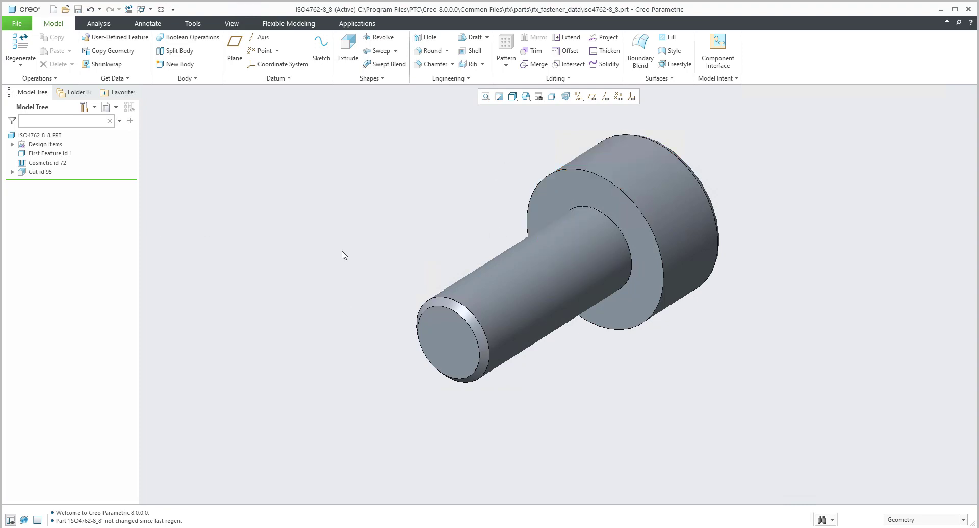
pyautogui.keyDown('shift'); pyautogui.moveTo(341, 255); pyautogui.dragTo(326, 271, button='middle'); pyautogui.keyUp('shift')
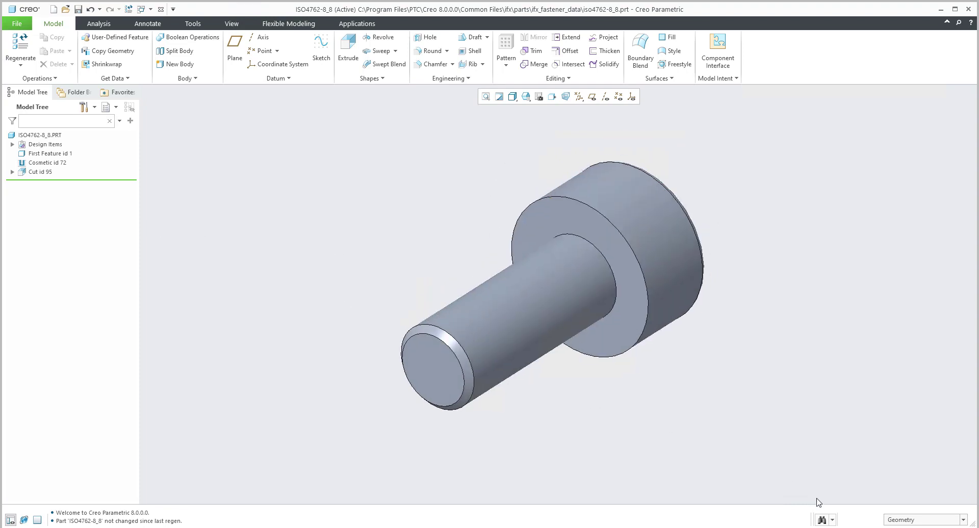
pyautogui.click(822, 521)
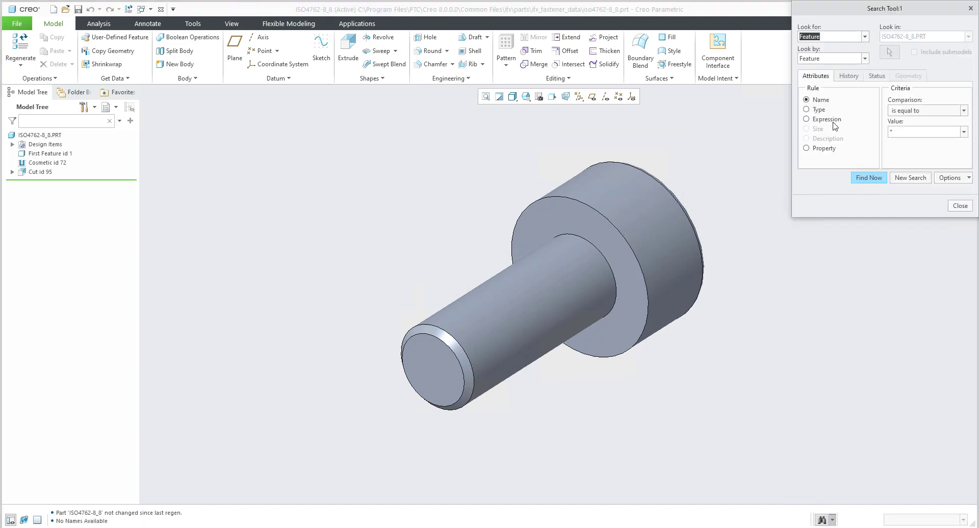
pyautogui.click(865, 38)
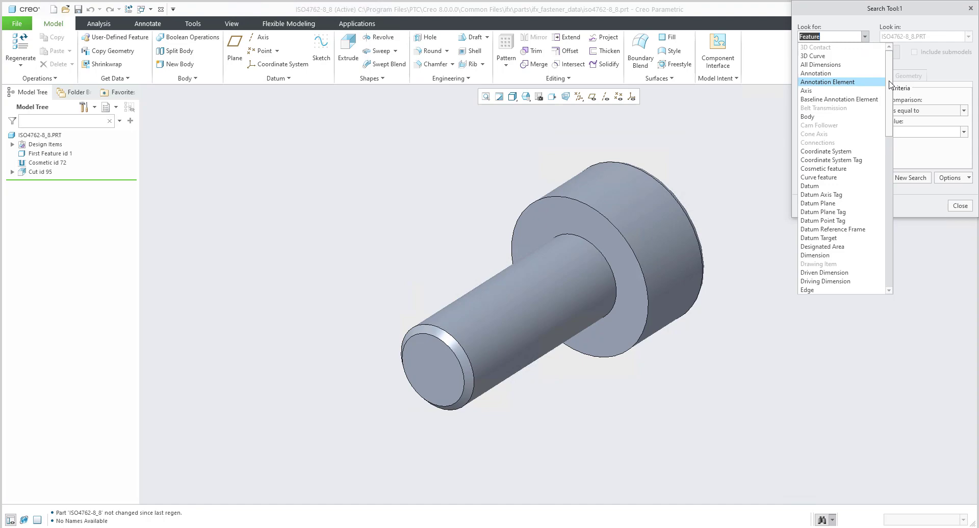
pyautogui.moveTo(889, 84); pyautogui.dragTo(912, 275)
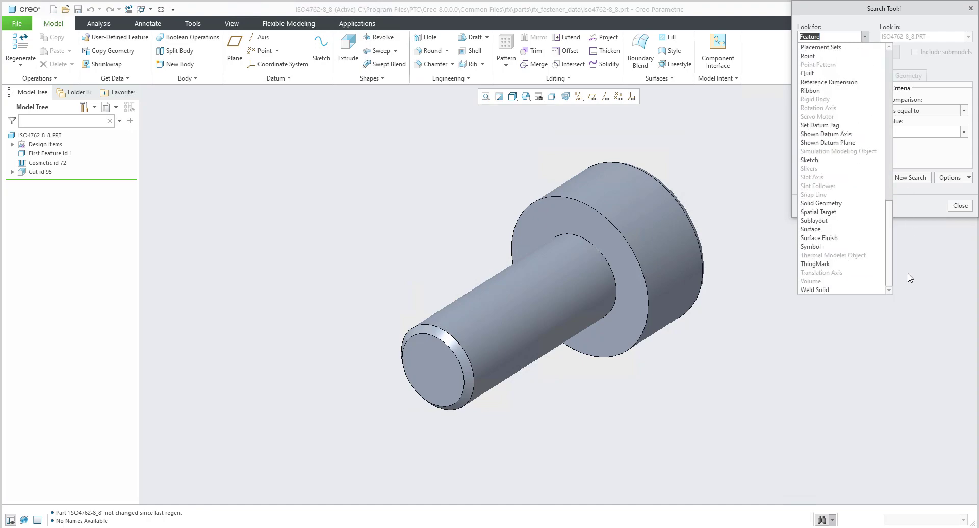
pyautogui.click(816, 230)
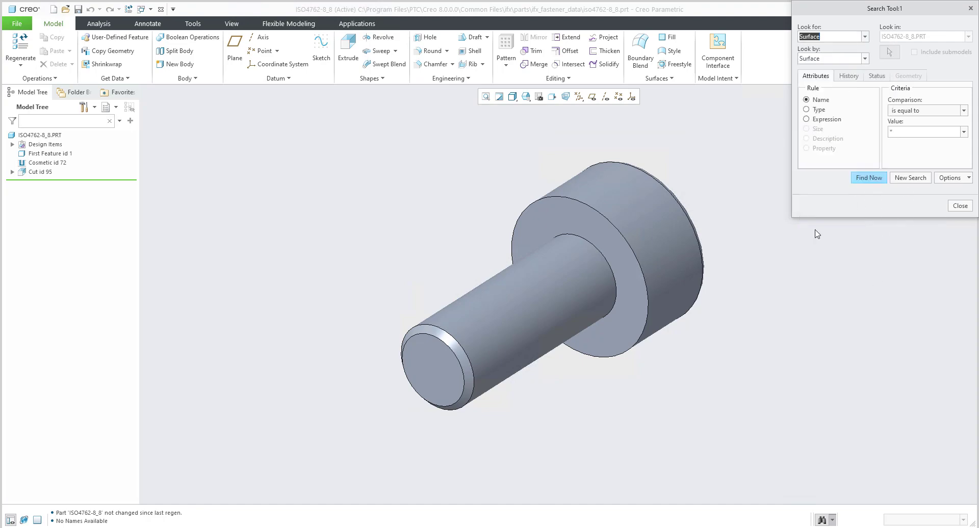
pyautogui.click(848, 78)
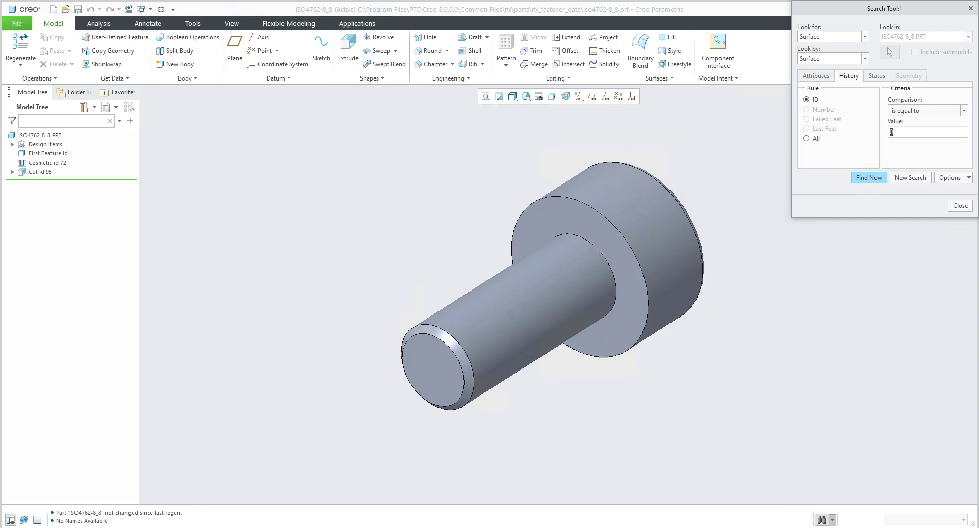
pyautogui.click(199, 525)
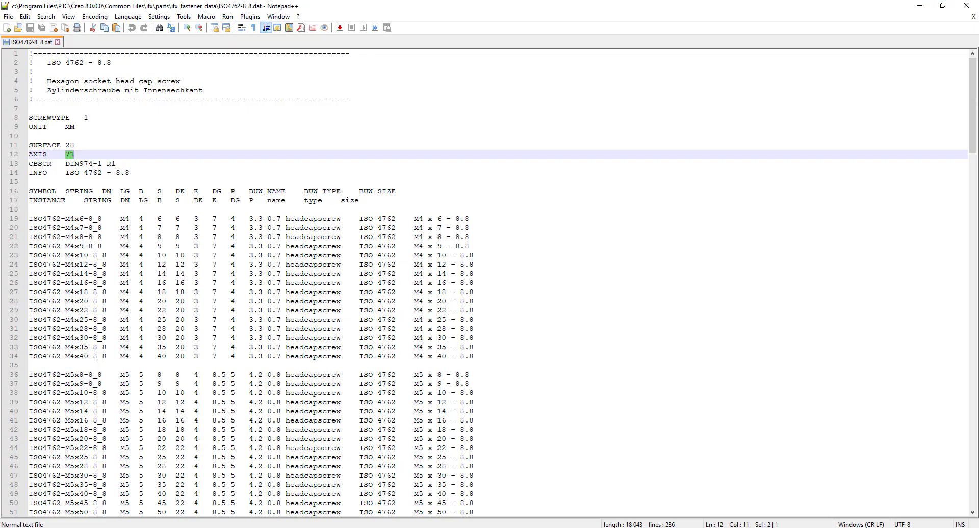
pyautogui.hotkey('alt', 'Tab')
pyautogui.write('28')
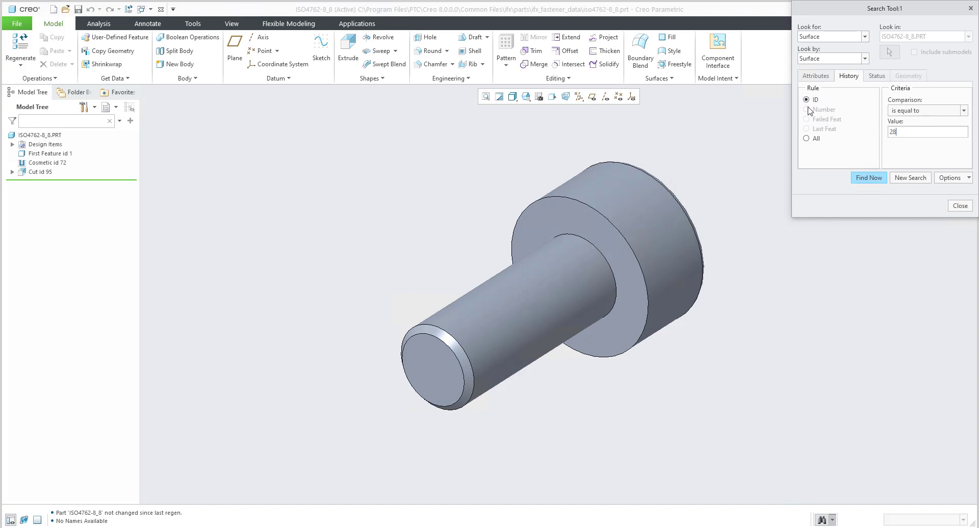
pyautogui.click(874, 180)
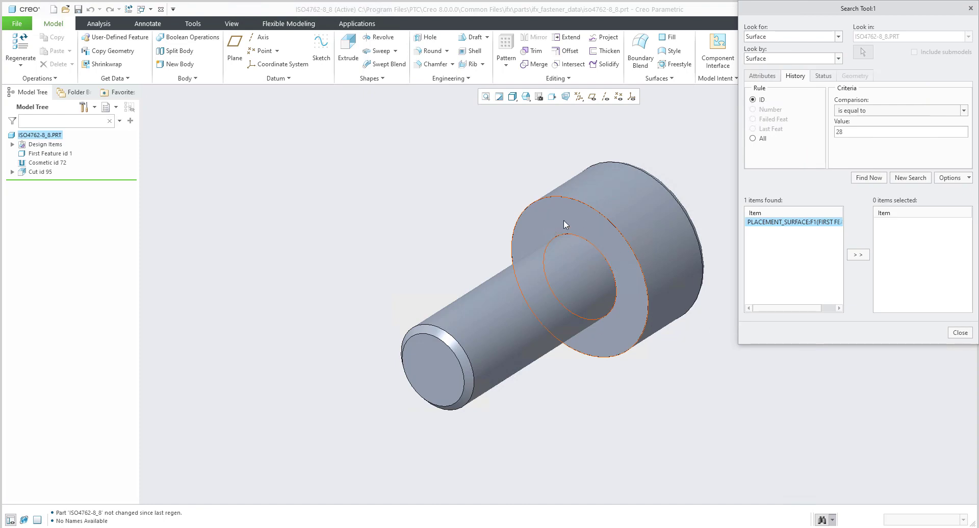
pyautogui.click(858, 254)
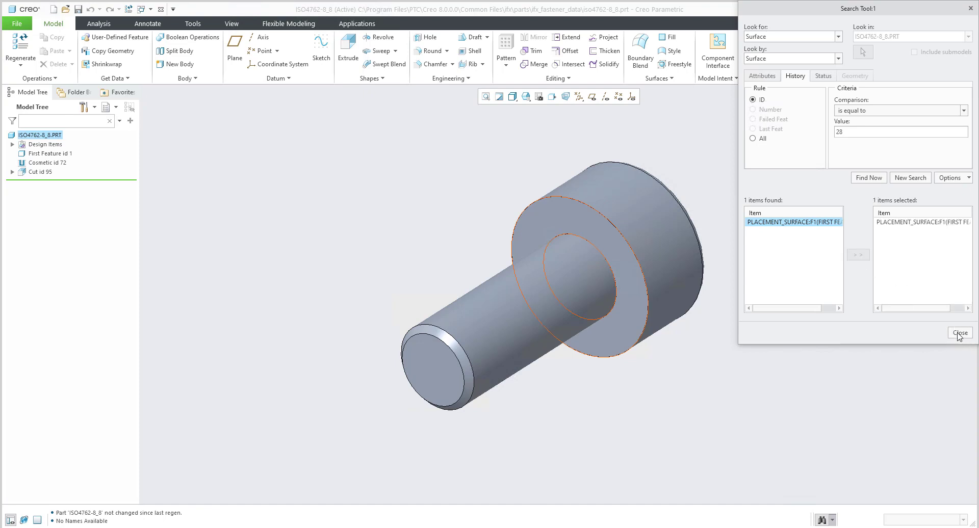
pyautogui.click(960, 333)
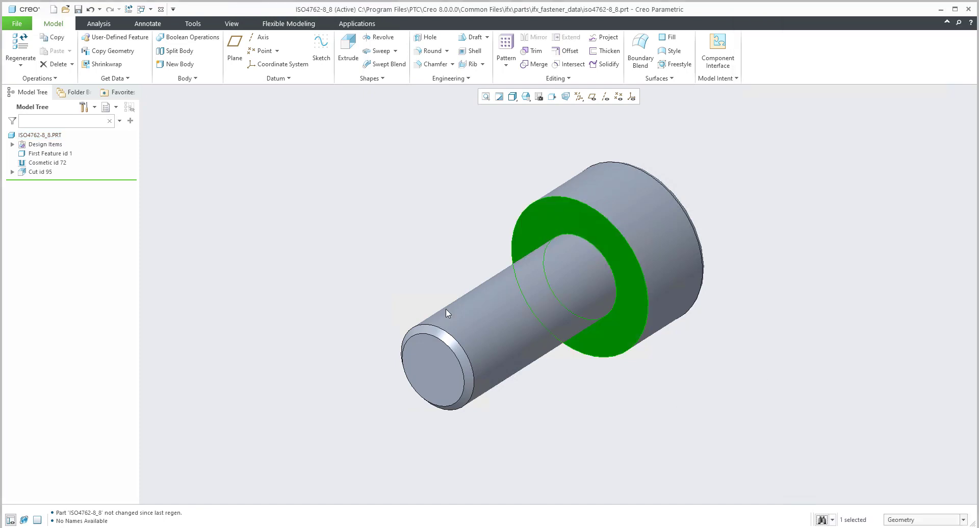
pyautogui.click(302, 169)
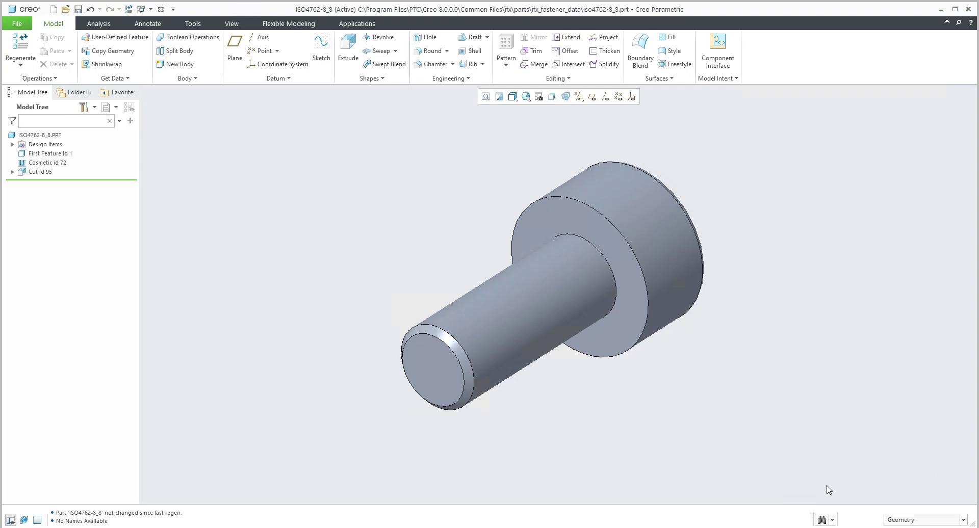
# Step: Recheck the axis ID in Notepad++, then find and highlight the axis with ID 71 in Creo Parametric and clear the selection
pyautogui.hotkey('alt', 'Tab')
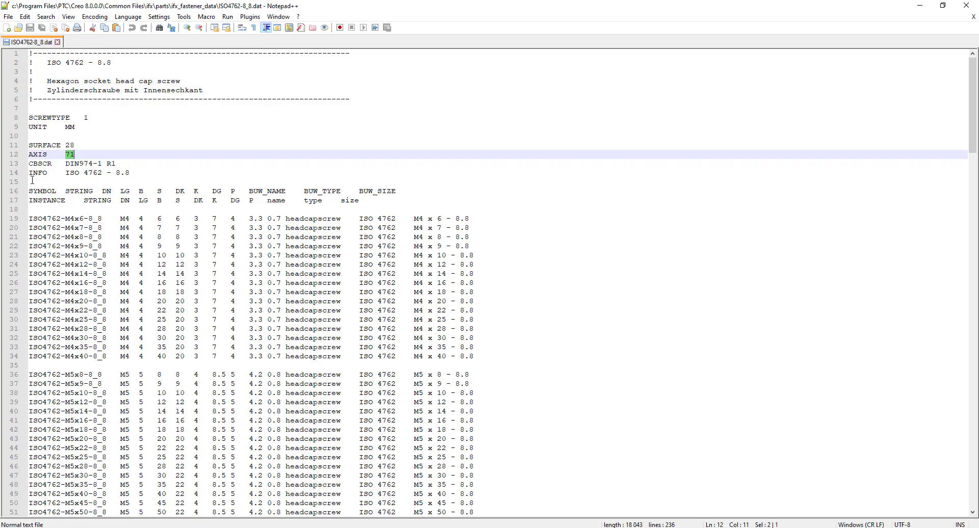
pyautogui.click(921, 6)
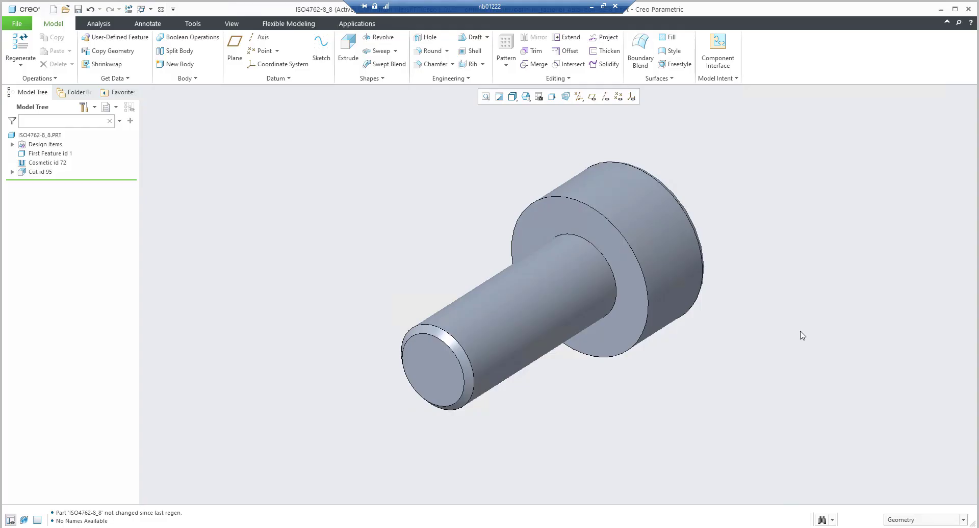
pyautogui.click(821, 520)
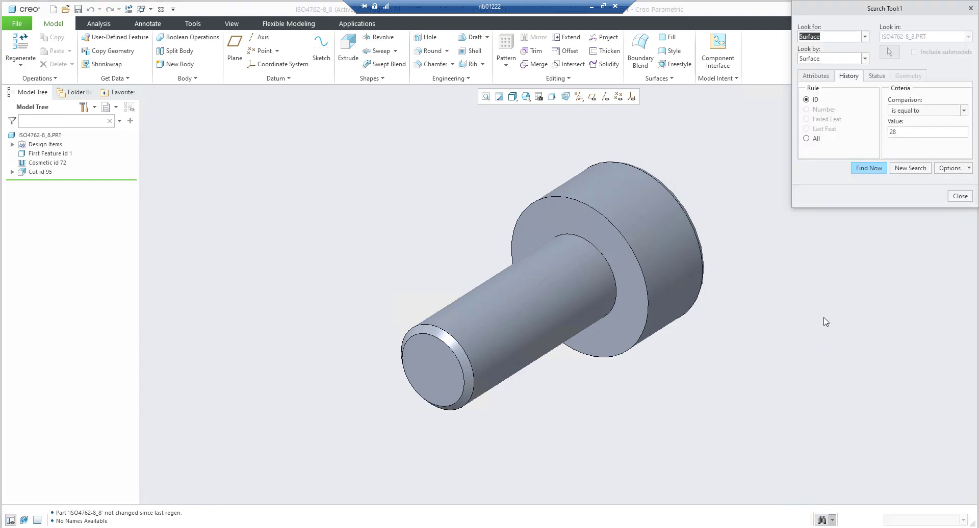
pyautogui.click(865, 36)
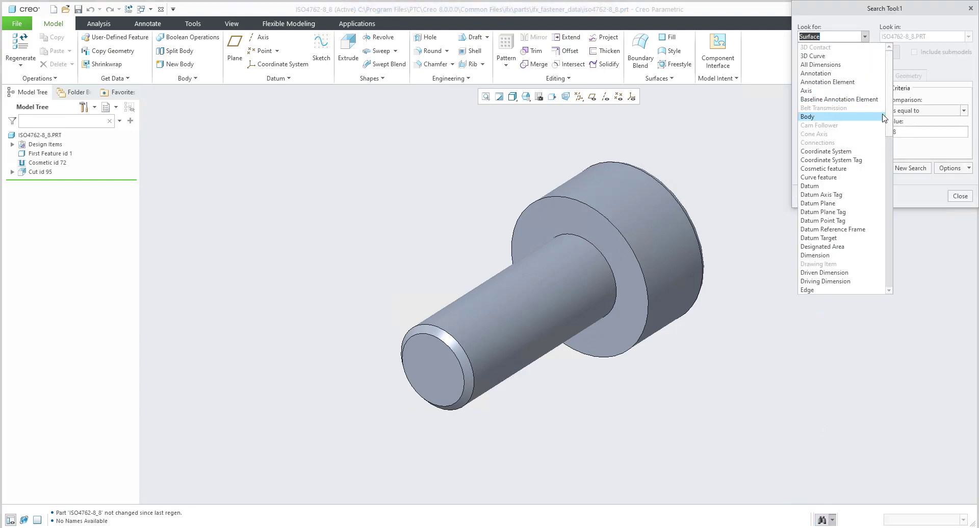
pyautogui.click(816, 91)
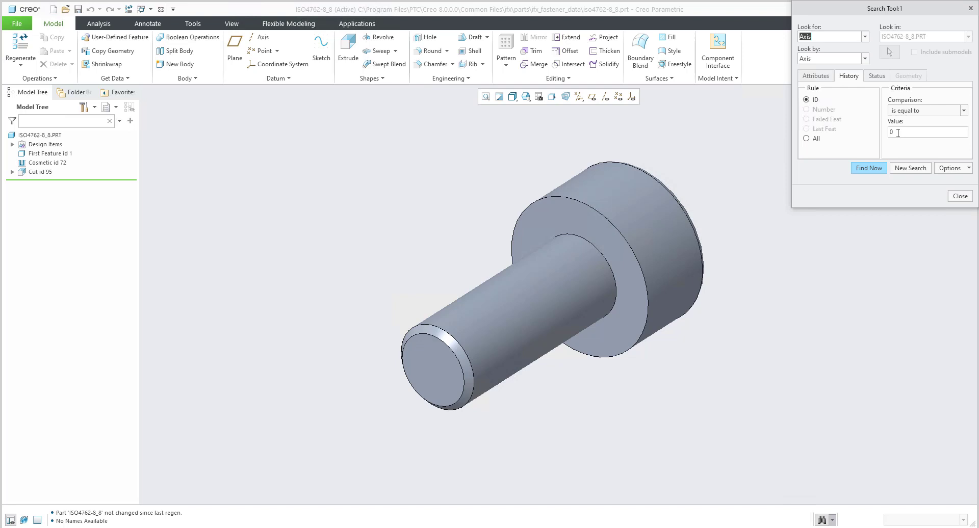
pyautogui.write('71')
pyautogui.click(870, 169)
pyautogui.click(858, 245)
pyautogui.click(889, 213)
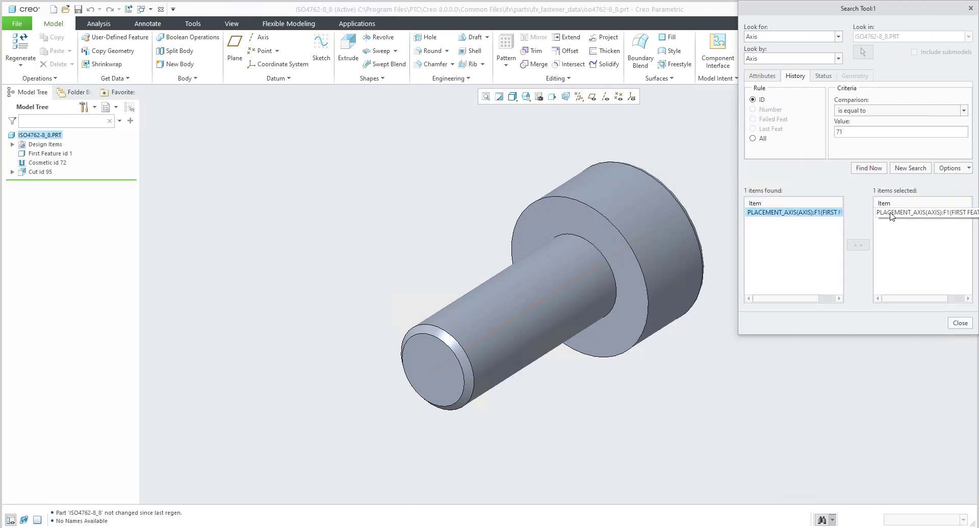
pyautogui.click(960, 323)
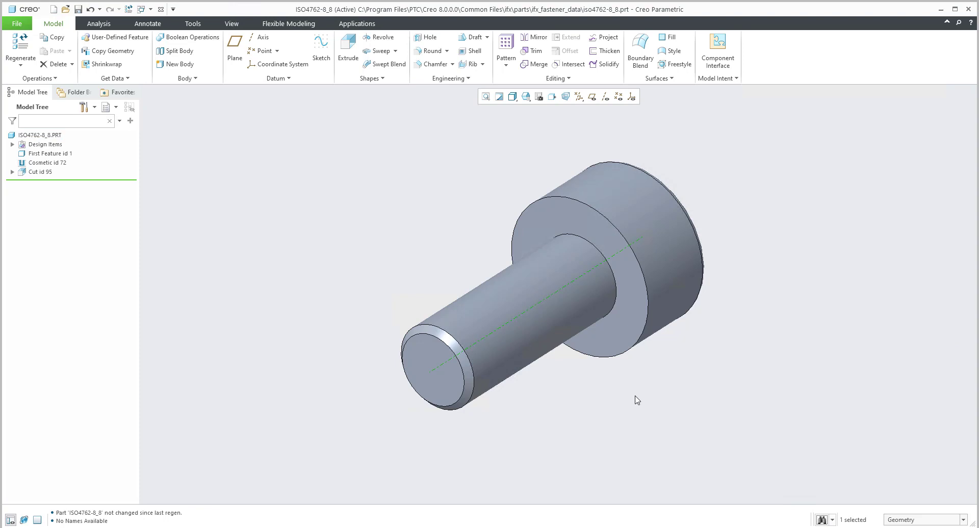
pyautogui.moveTo(636, 398); pyautogui.dragTo(624, 382, button='middle')
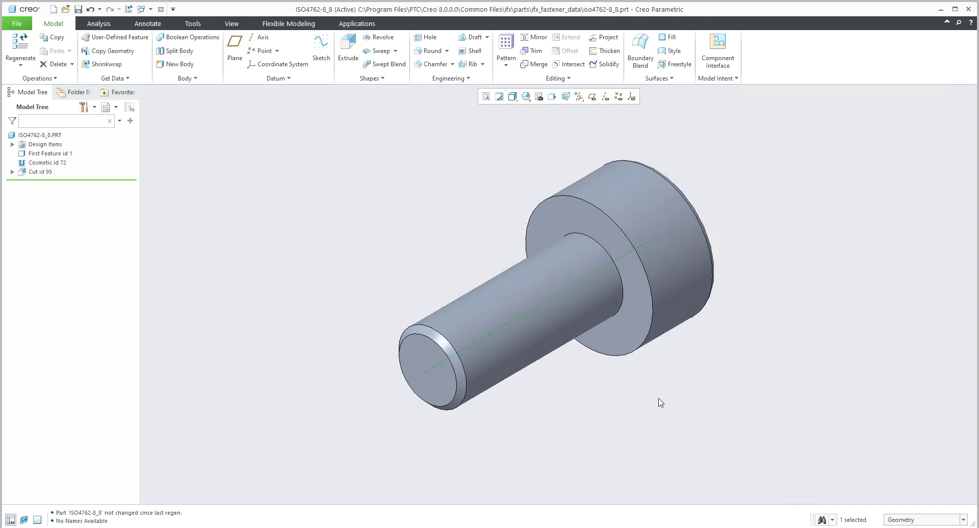
pyautogui.keyDown('shift'); pyautogui.moveTo(658, 398); pyautogui.dragTo(607, 405, button='middle'); pyautogui.keyUp('shift')
pyautogui.click(586, 430)
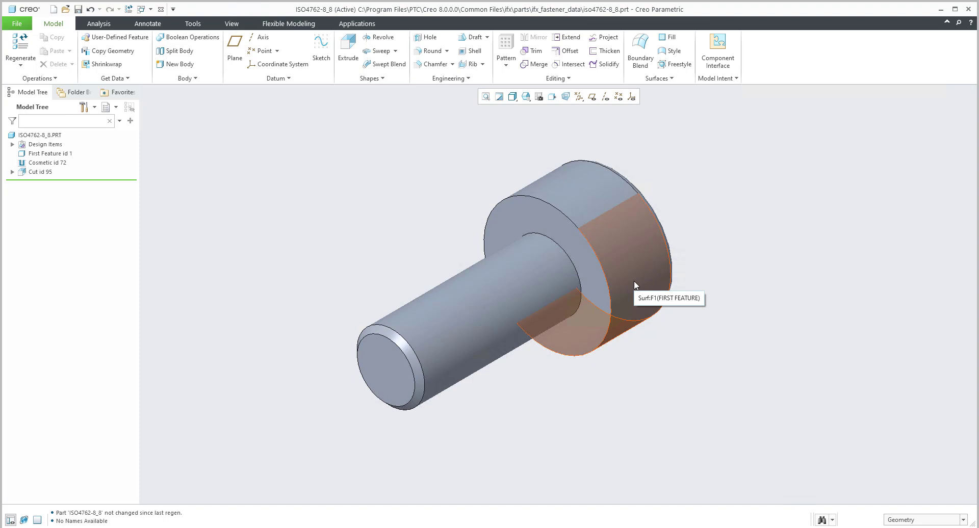
# Step: Show the 00_BUW_DATUM layer from the layer tree and turn on the display of datum axes
pyautogui.click(108, 107)
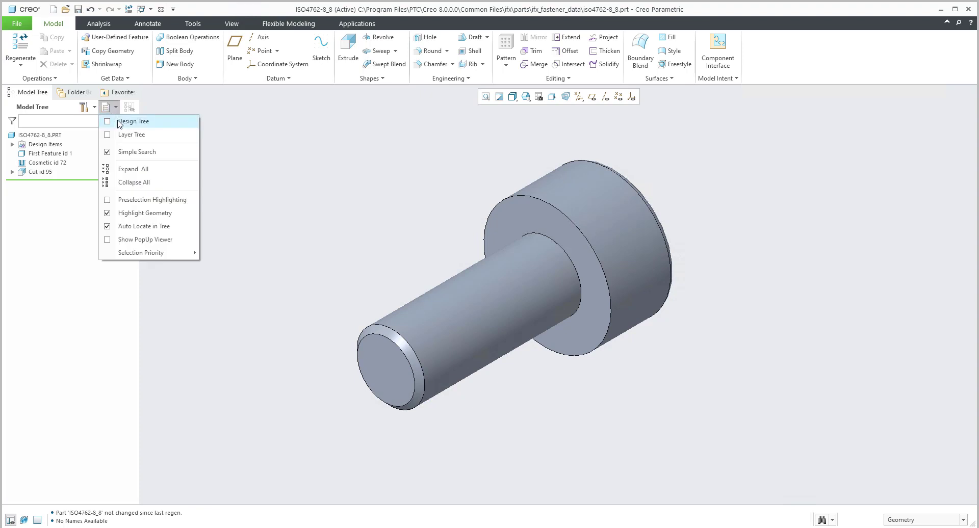
pyautogui.click(120, 136)
pyautogui.click(43, 380)
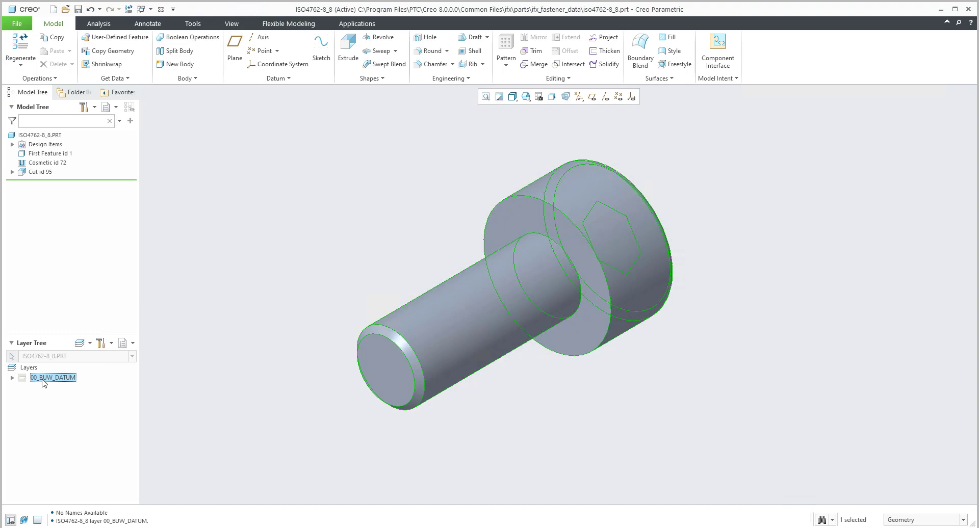
pyautogui.rightClick(44, 380)
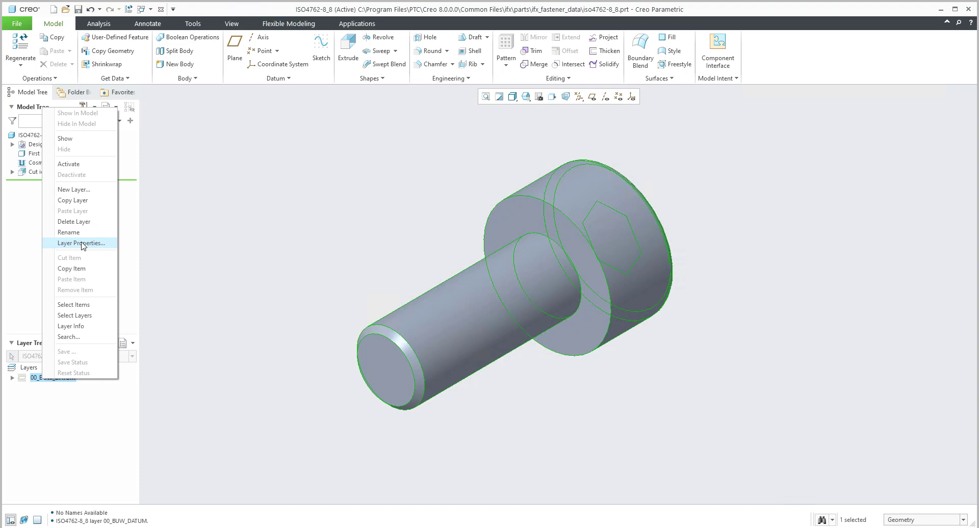
pyautogui.click(65, 141)
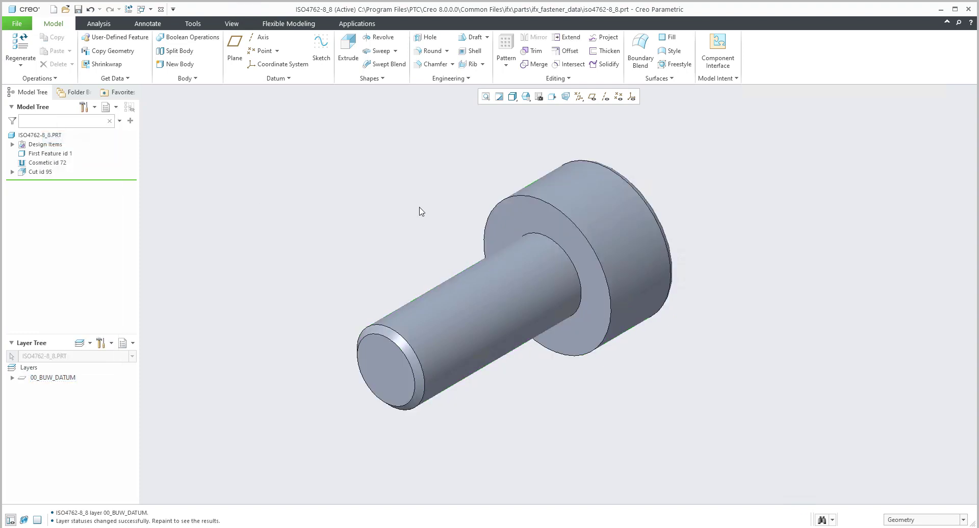
pyautogui.click(605, 96)
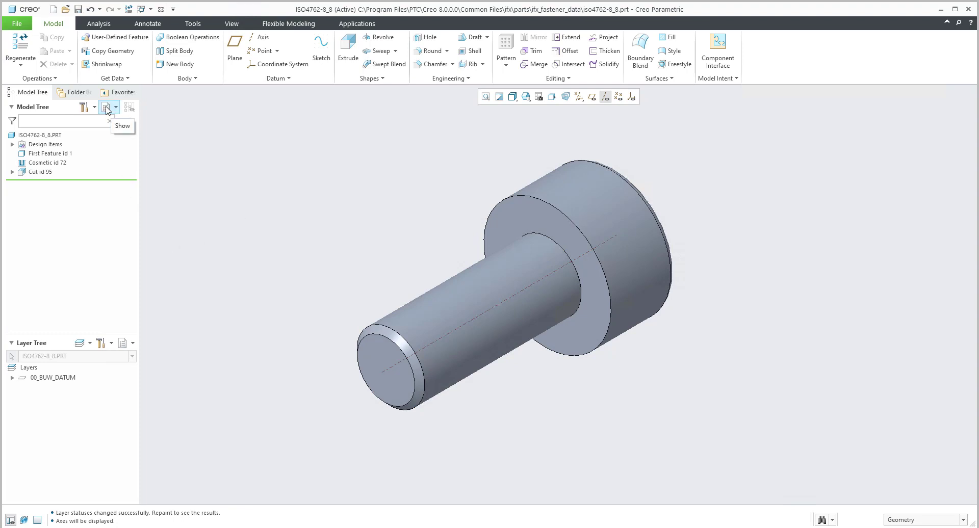
# Step: Add a Feat ID column to the model tree display
pyautogui.click(89, 109)
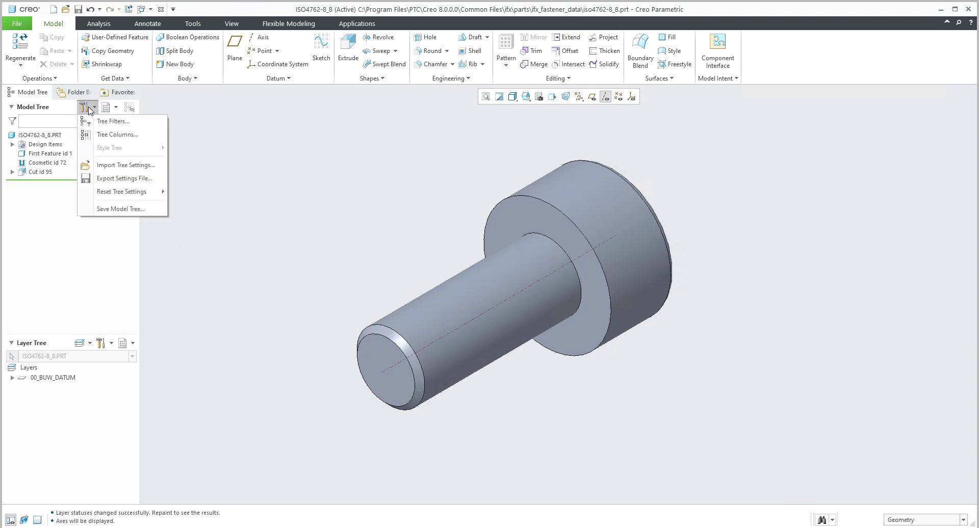
pyautogui.click(108, 135)
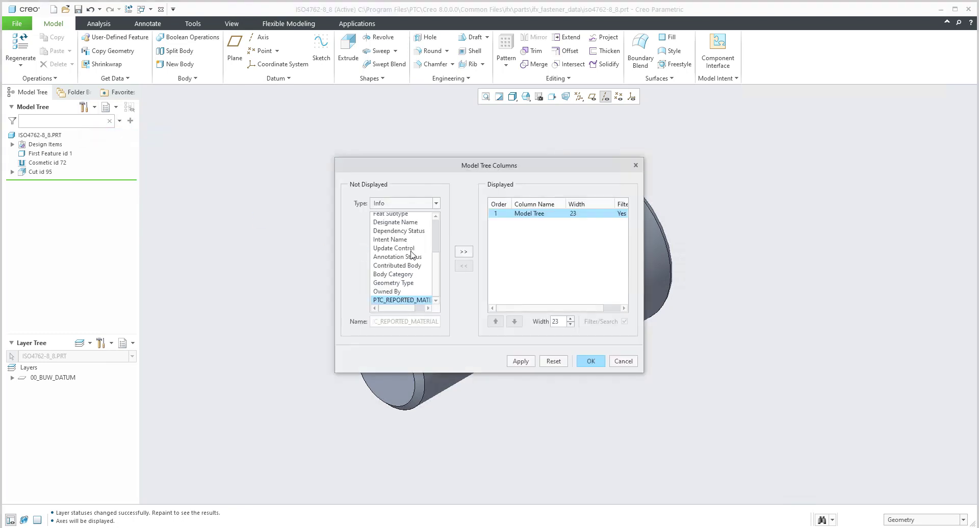
pyautogui.moveTo(436, 271); pyautogui.dragTo(437, 220)
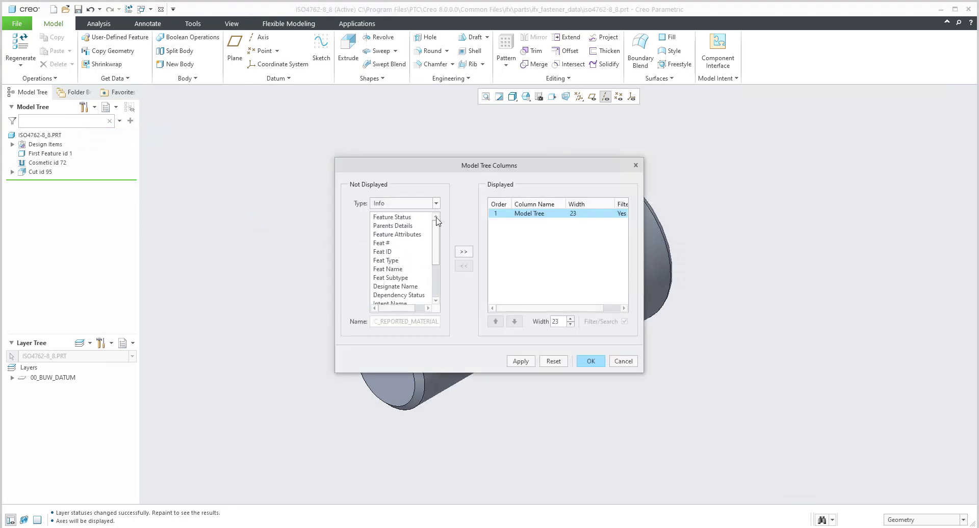
pyautogui.click(383, 252)
pyautogui.click(465, 253)
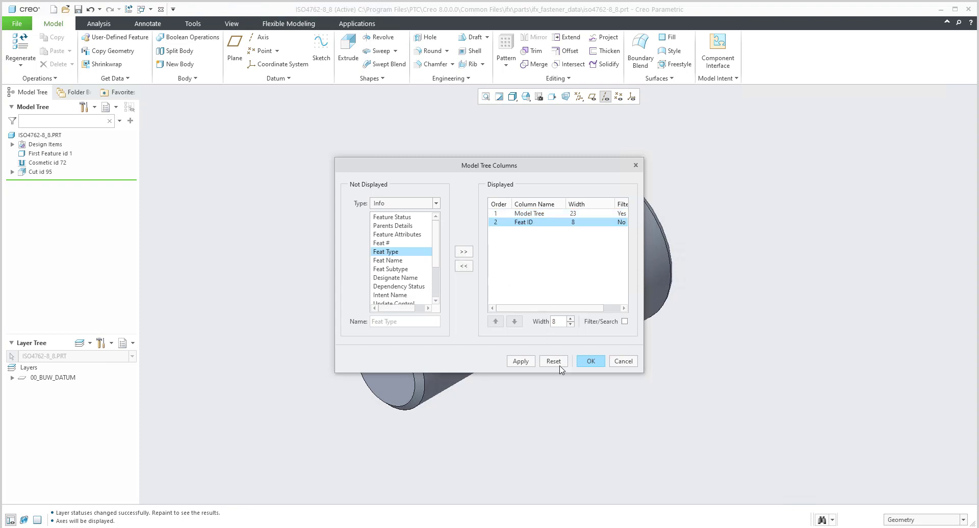
pyautogui.click(591, 361)
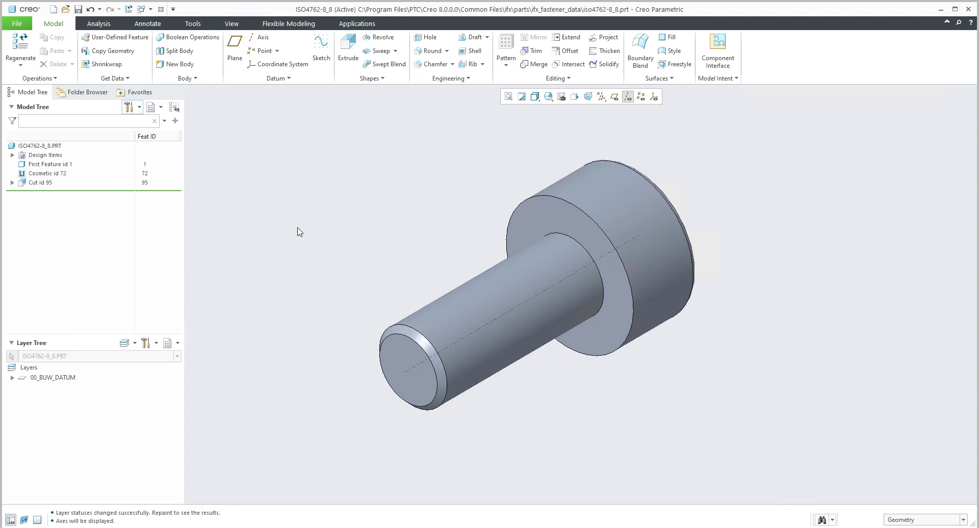
# Step: Search the configuration options in the Configuration Editor for the keyword show_s
pyautogui.click(17, 23)
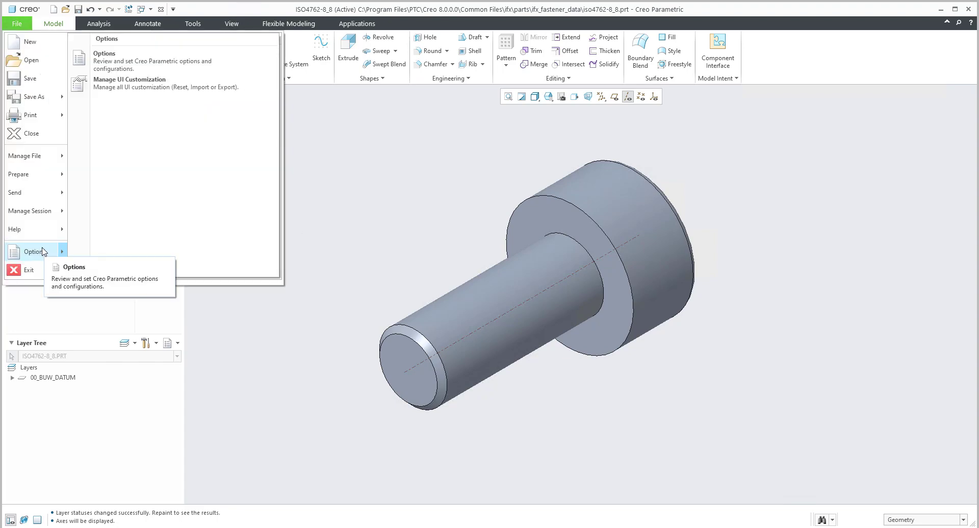
pyautogui.click(36, 252)
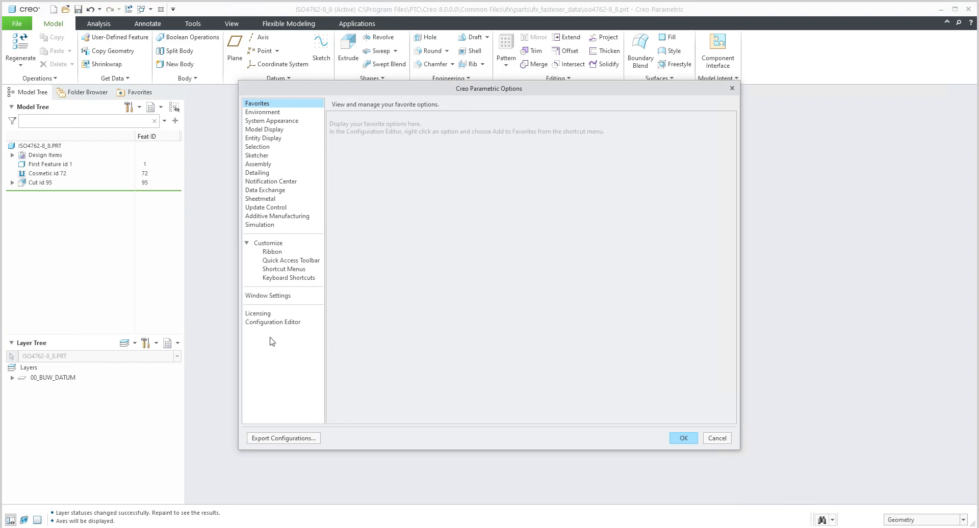
pyautogui.click(265, 323)
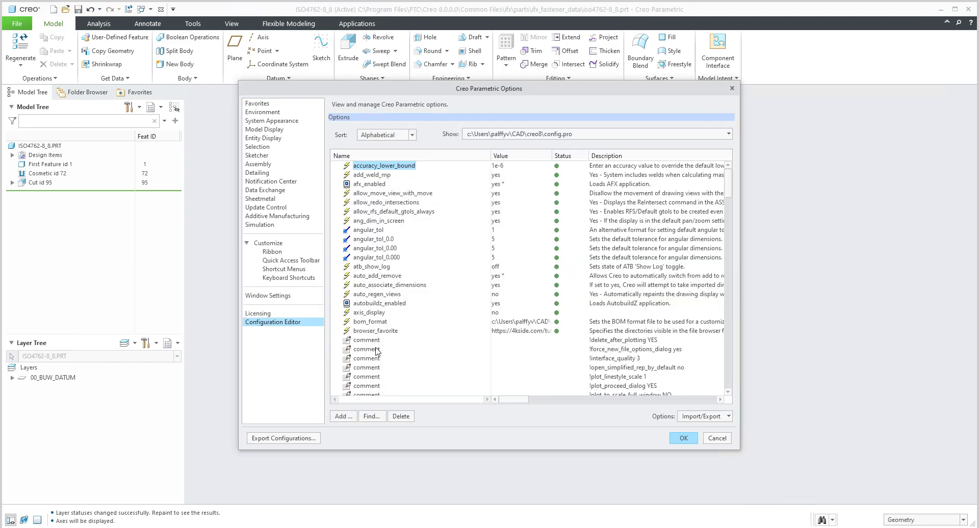
pyautogui.click(372, 417)
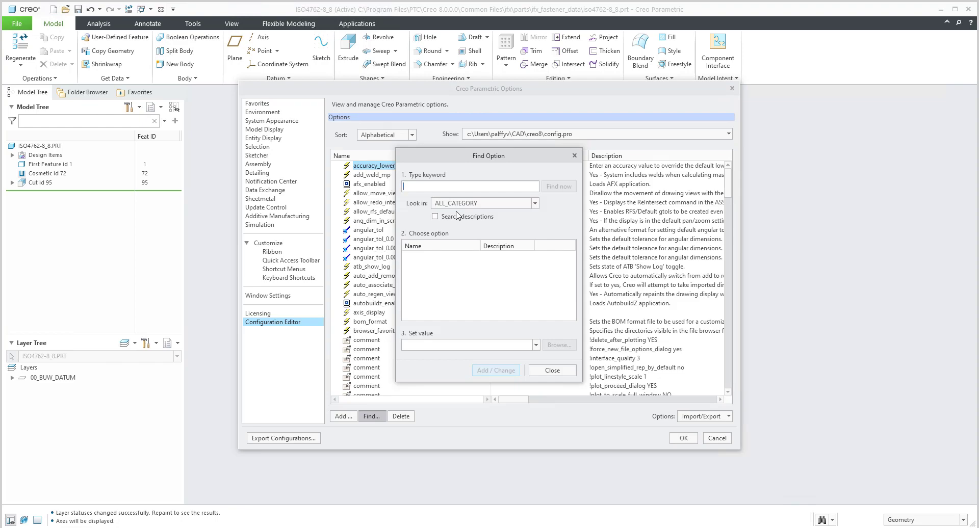
pyautogui.write('show_s')
pyautogui.click(558, 187)
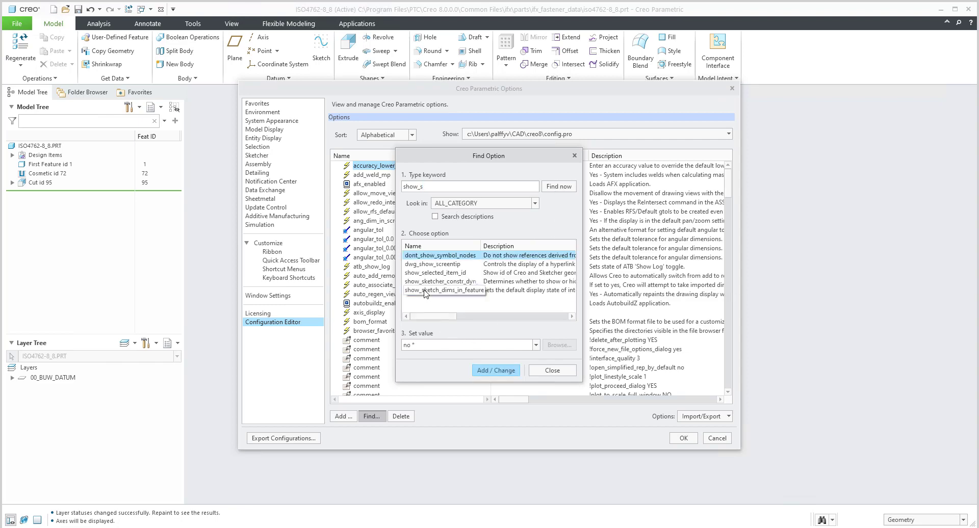
# Step: Set show_selected_item_id to yes and accept the options for the current session without saving them to a configuration file
pyautogui.click(418, 274)
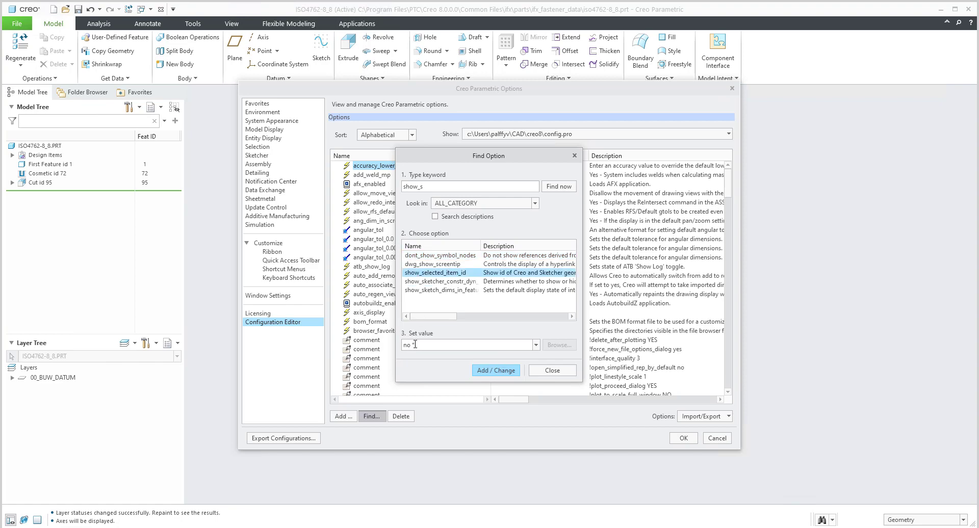
pyautogui.click(536, 345)
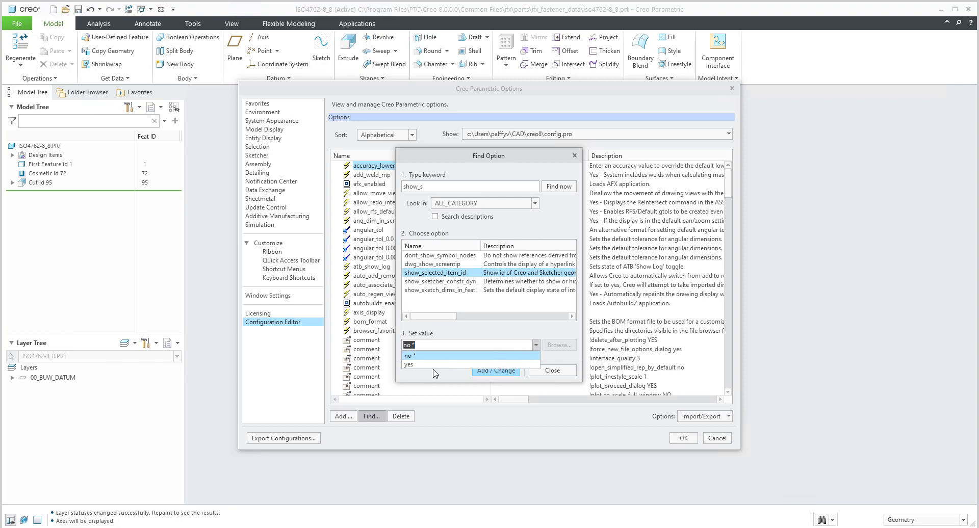
pyautogui.click(409, 365)
pyautogui.click(490, 371)
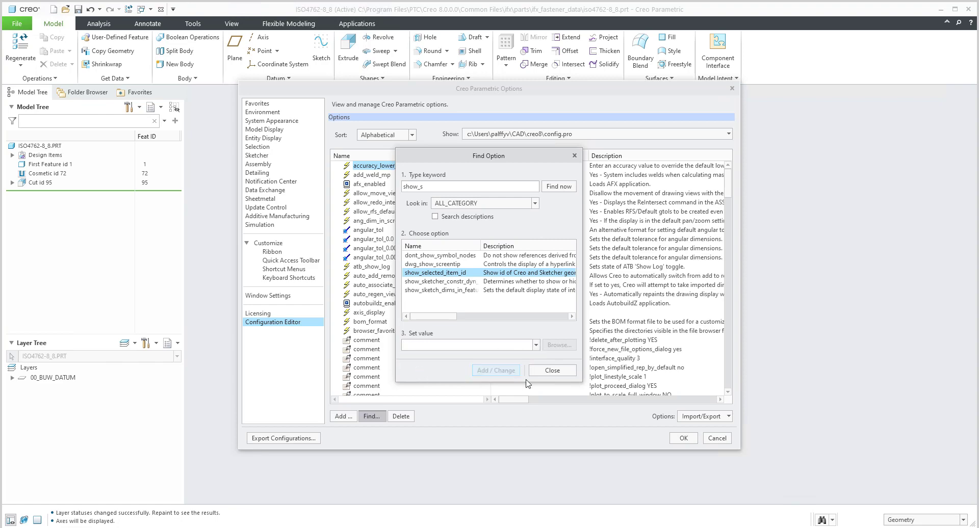
pyautogui.click(552, 371)
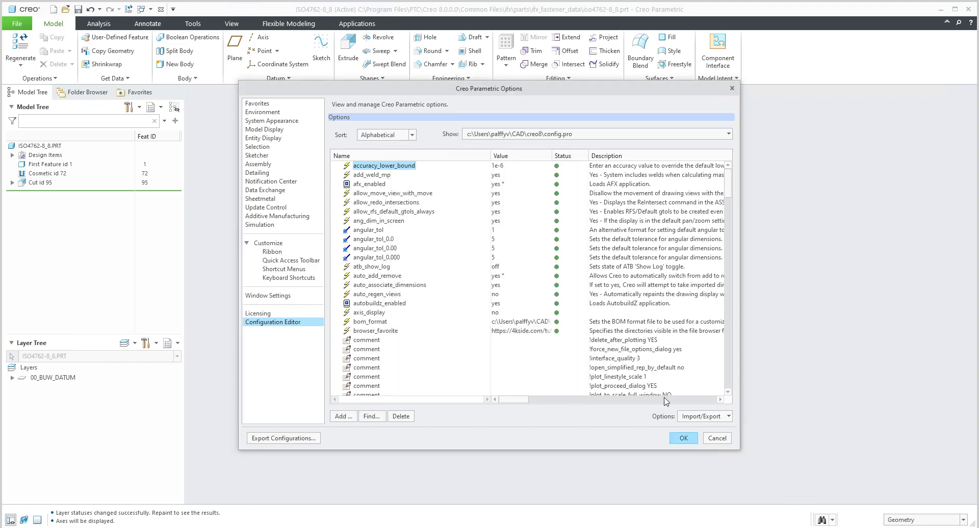
pyautogui.click(684, 438)
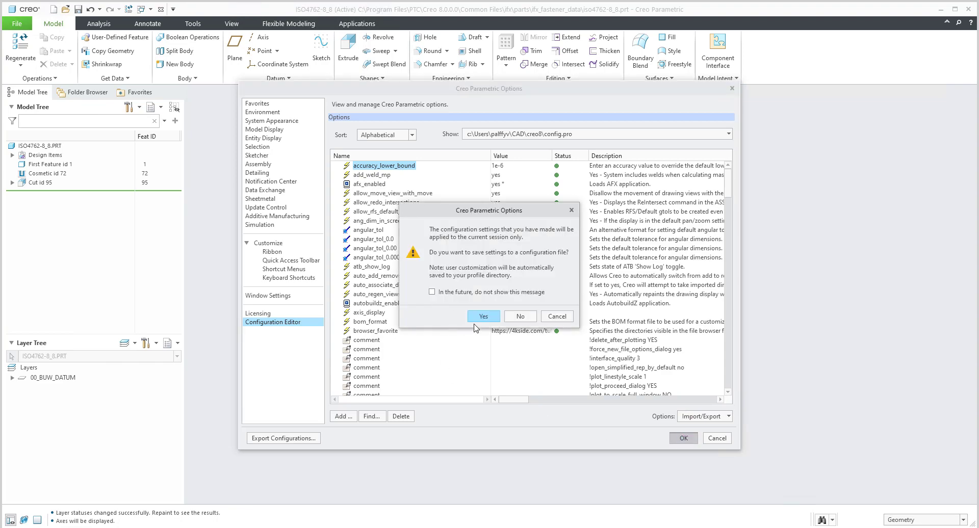
pyautogui.click(521, 317)
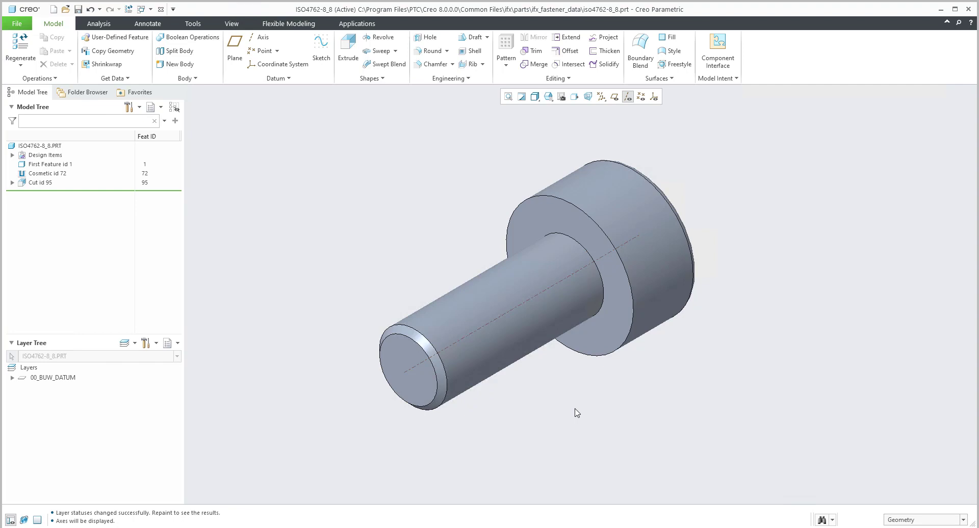
# Step: Create a new solid part named QQQQQQ using the default template
pyautogui.hotkey('ctrl', 'n')
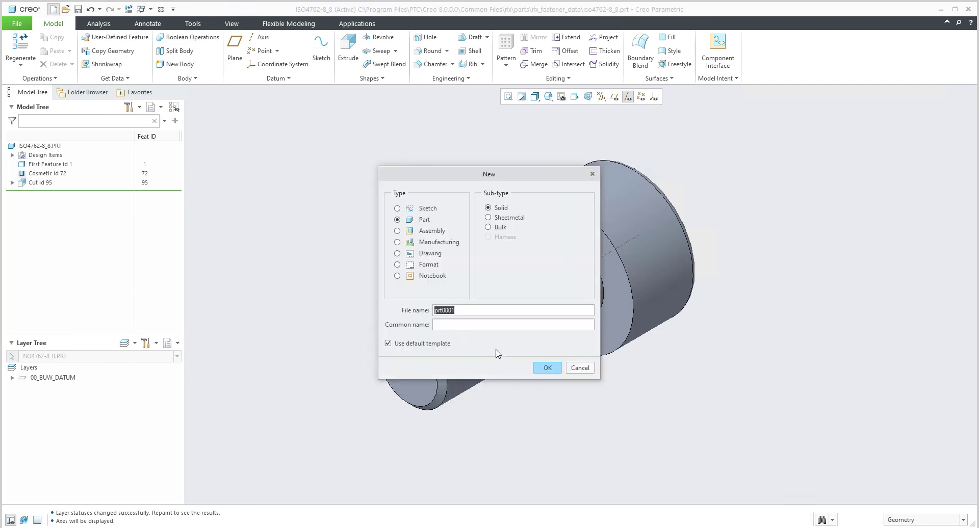
pyautogui.write('test_part')
pyautogui.click(550, 369)
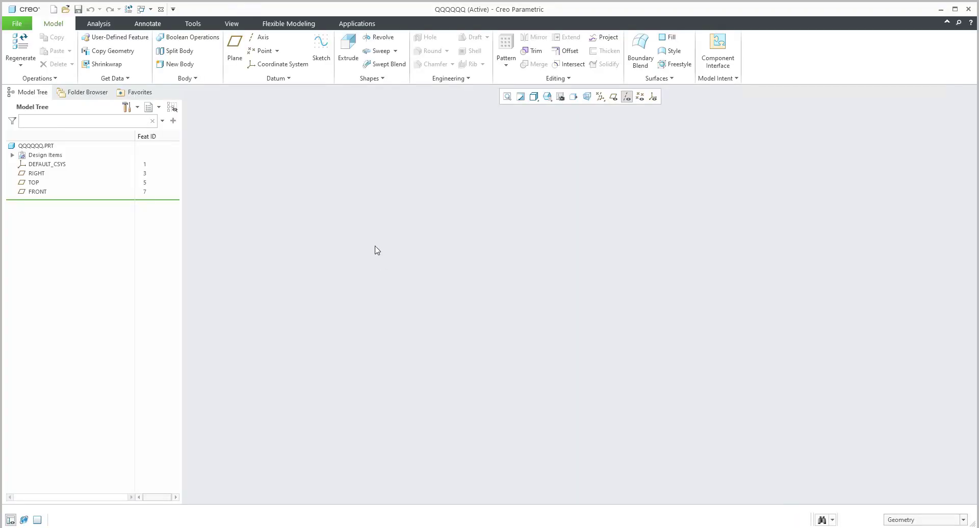
# Step: Start a Revolve feature sketched on the TOP plane and place a centerline along the horizontal reference
pyautogui.click(380, 37)
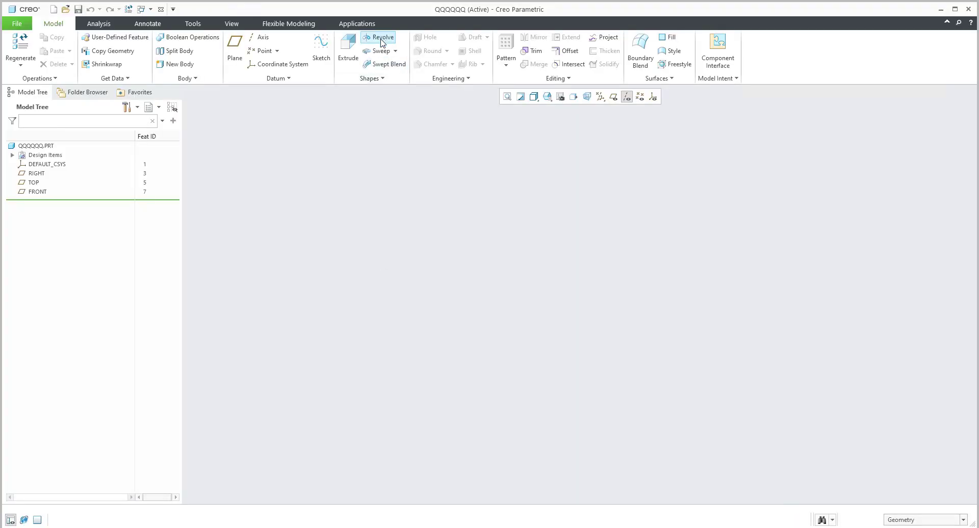
pyautogui.click(33, 182)
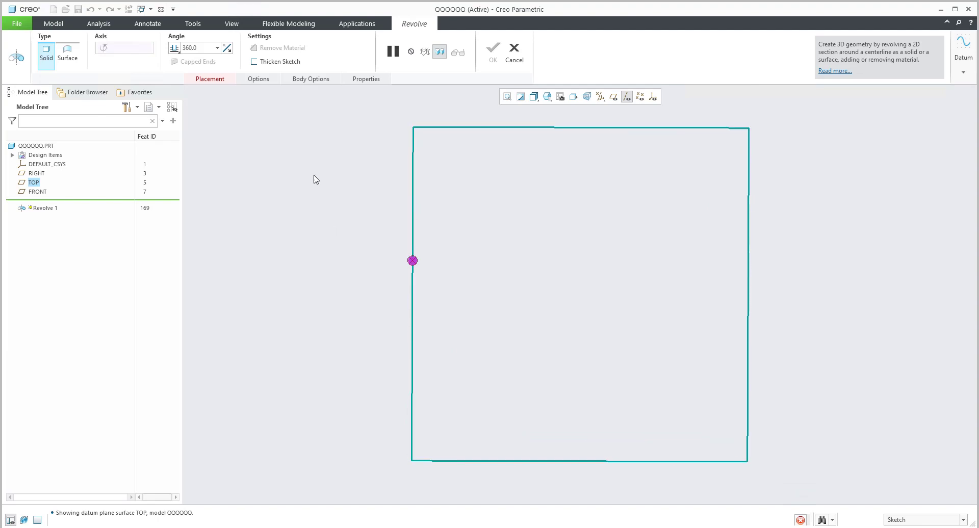
pyautogui.click(151, 38)
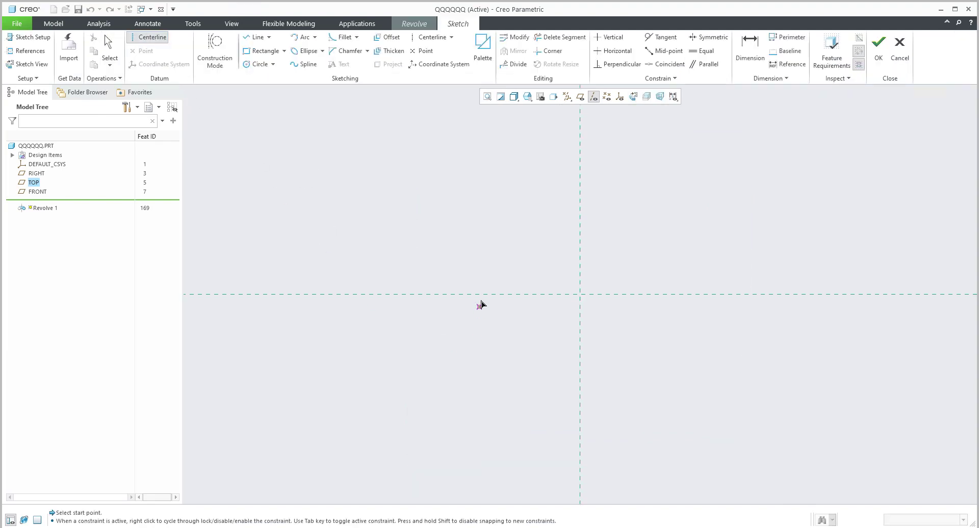
pyautogui.click(616, 295)
pyautogui.middleClick(516, 256)
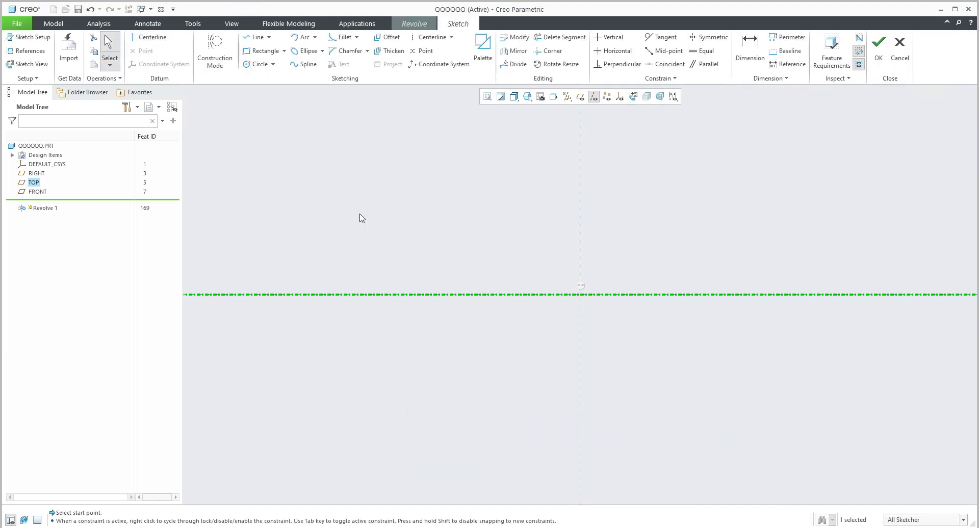
# Step: Sketch a closed stepped screw half-profile from the origin, with a shank about 231 long and a wider head, and revolve it 360° about the centerline
pyautogui.click(258, 37)
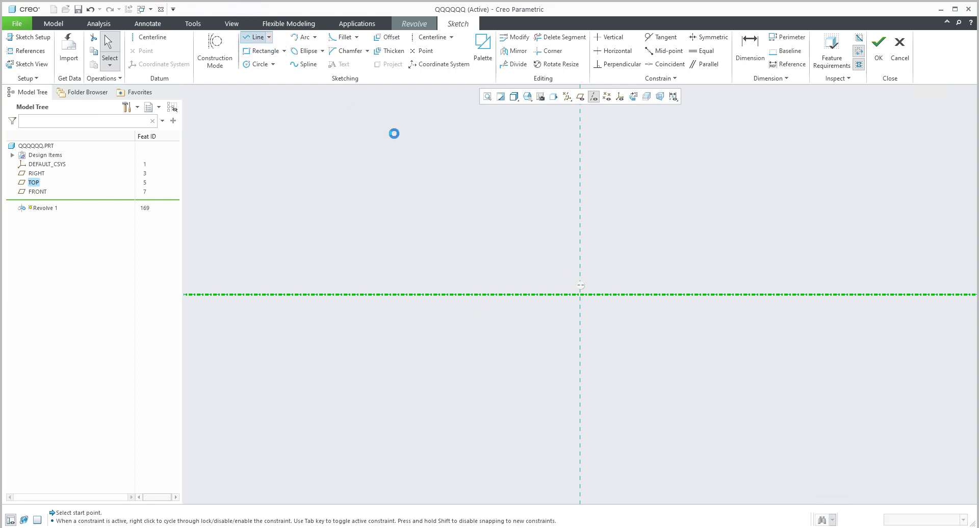
pyautogui.click(580, 294)
pyautogui.click(580, 242)
pyautogui.click(733, 243)
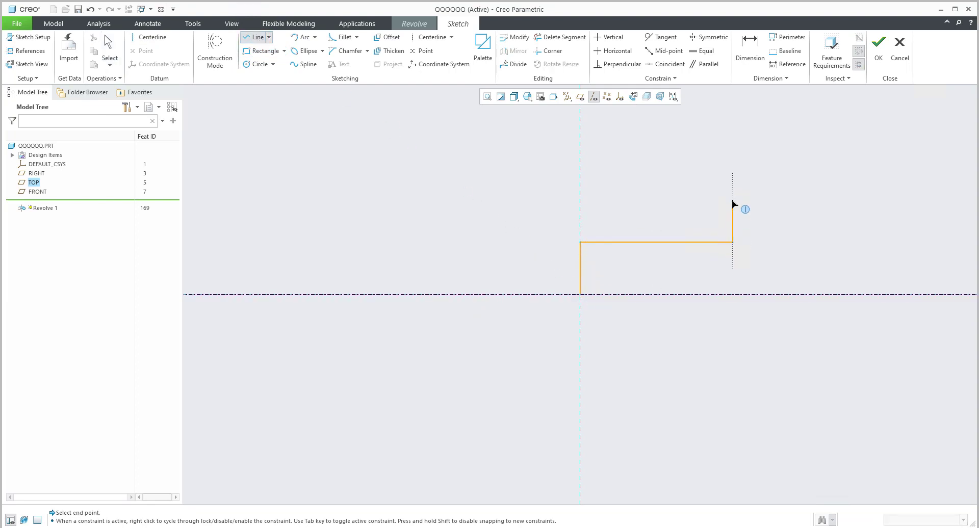
pyautogui.click(733, 200)
pyautogui.click(785, 200)
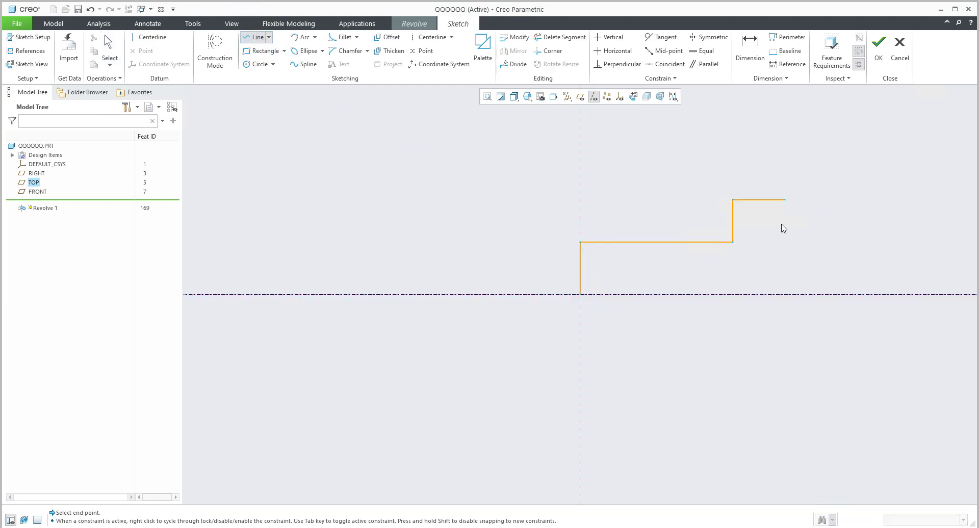
pyautogui.click(785, 294)
pyautogui.click(580, 294)
pyautogui.middleClick(611, 318)
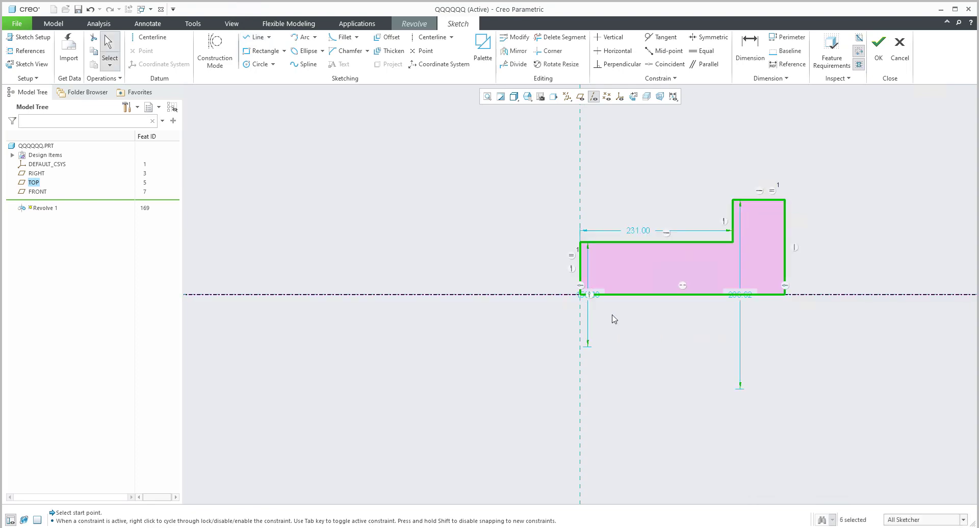
pyautogui.click(878, 49)
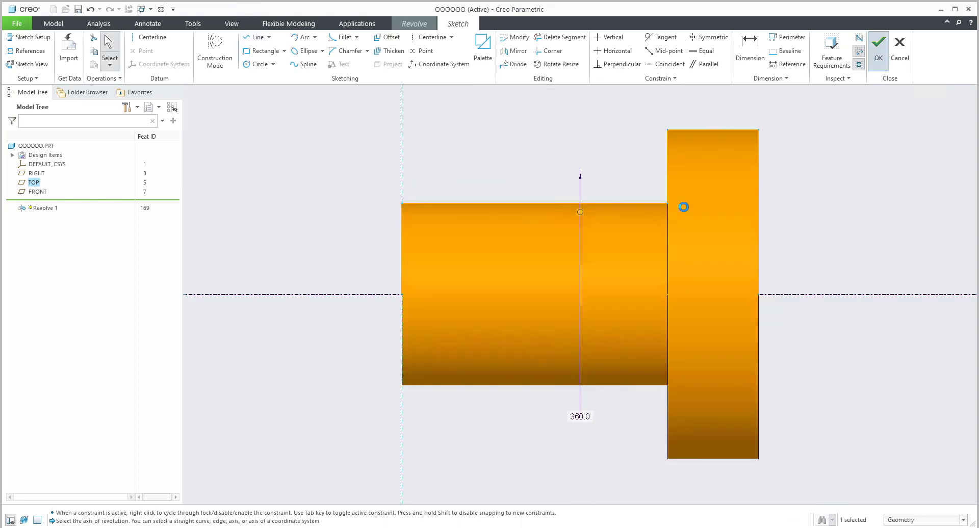
pyautogui.middleClick(633, 242)
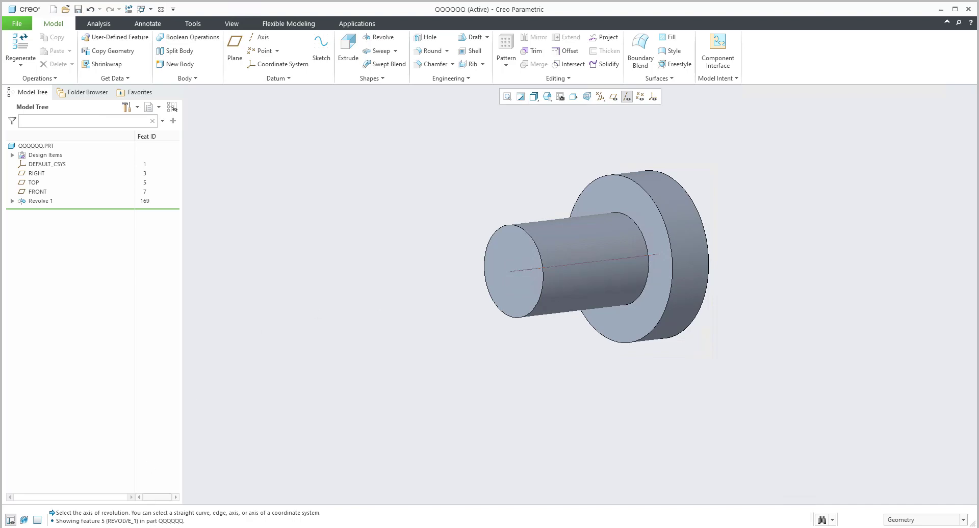
# Step: Switch to Notepad++ and examine the SURFACE and AXIS IDs and the first M4 screw instance rows in ISO4762-8_8.dat
pyautogui.hotkey('alt', 'Tab')
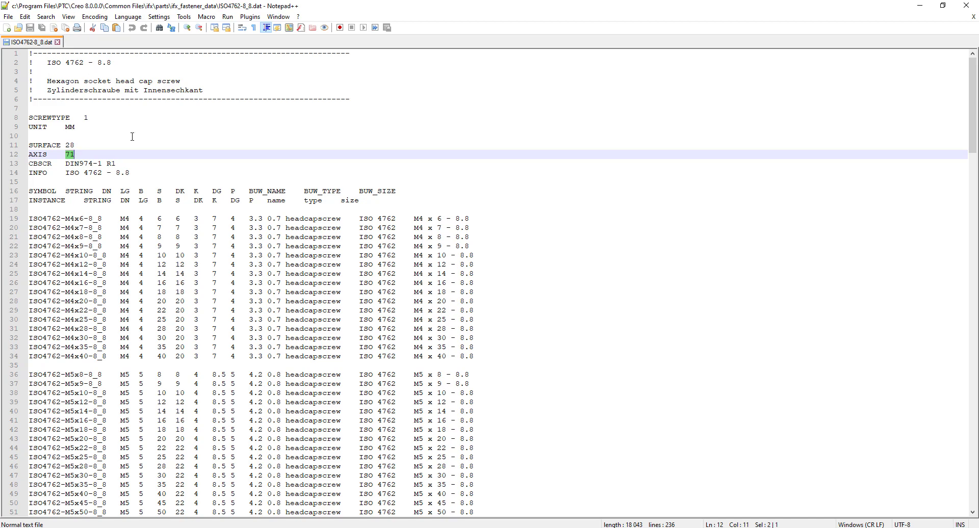
pyautogui.doubleClick(69, 146)
pyautogui.doubleClick(69, 155)
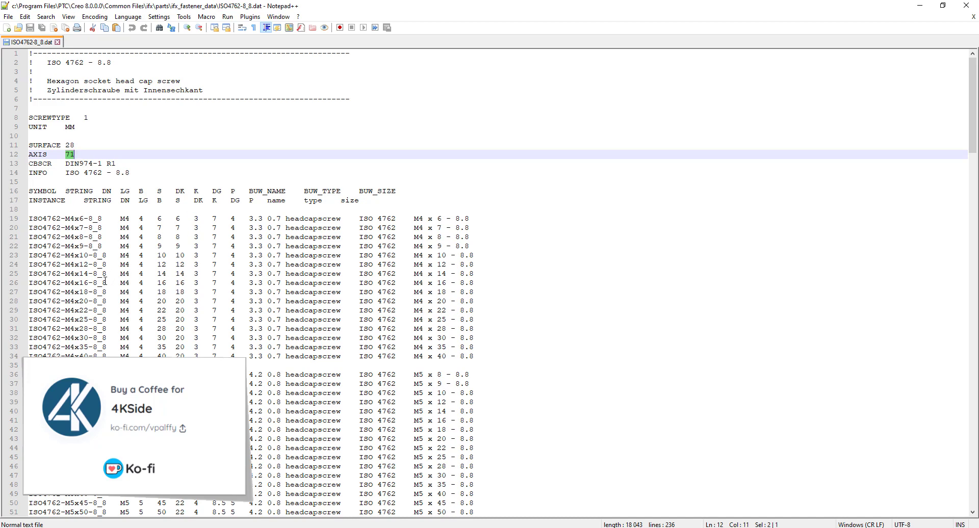
pyautogui.moveTo(110, 282); pyautogui.dragTo(28, 221)
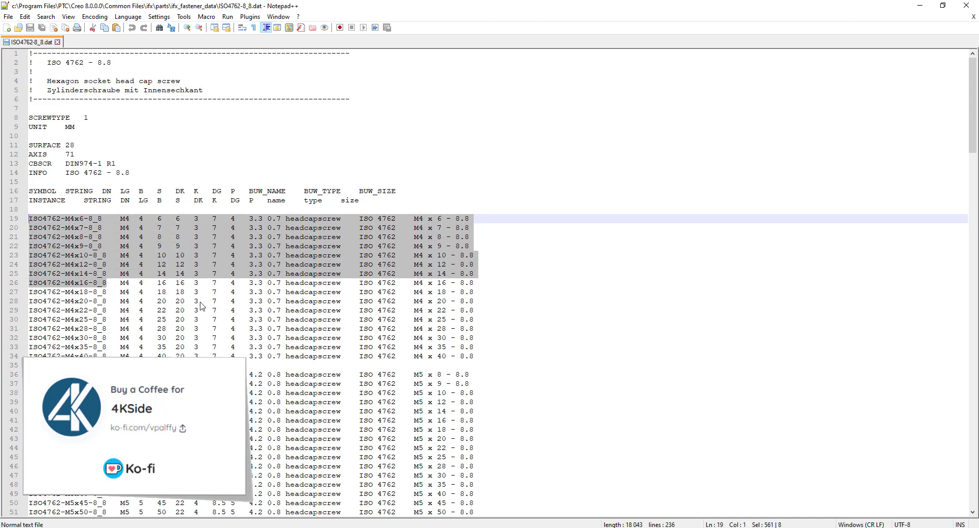